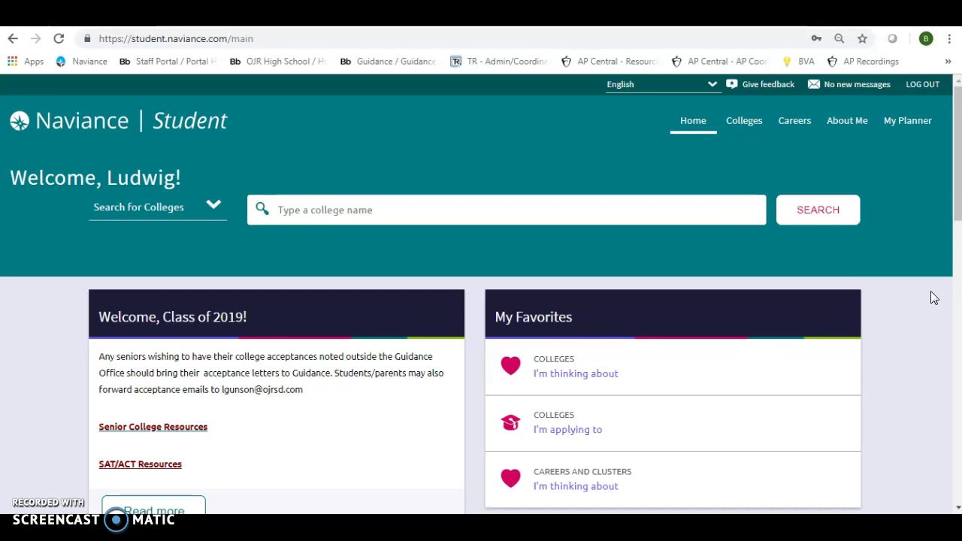
- Open Letters of Recommendation under the Apply to College section for colleges and start a new recommendation request
left_click(743, 122)
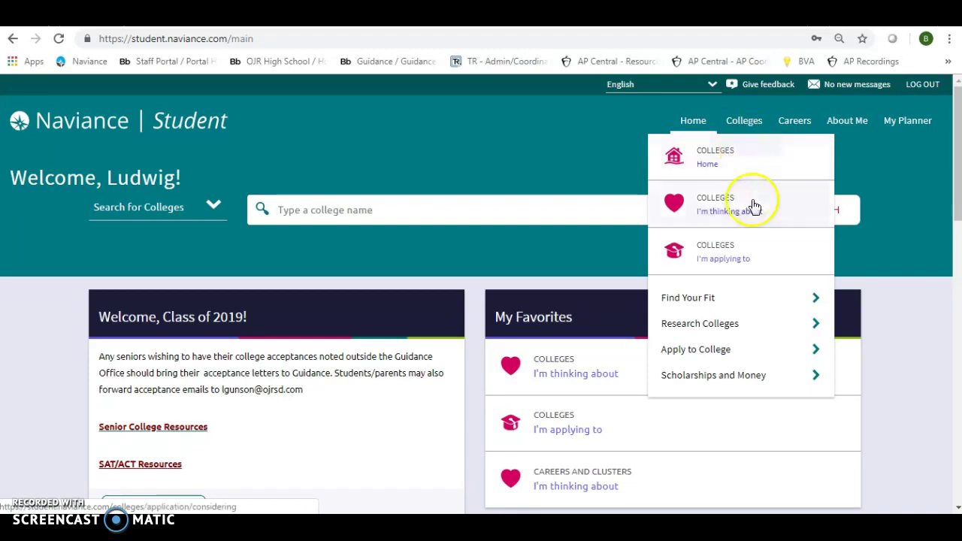
left_click(736, 352)
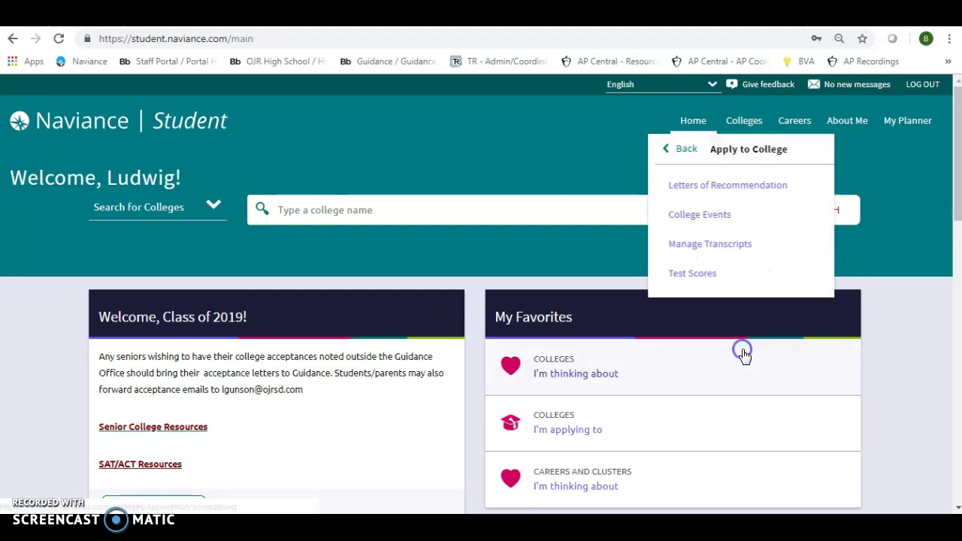
left_click(736, 187)
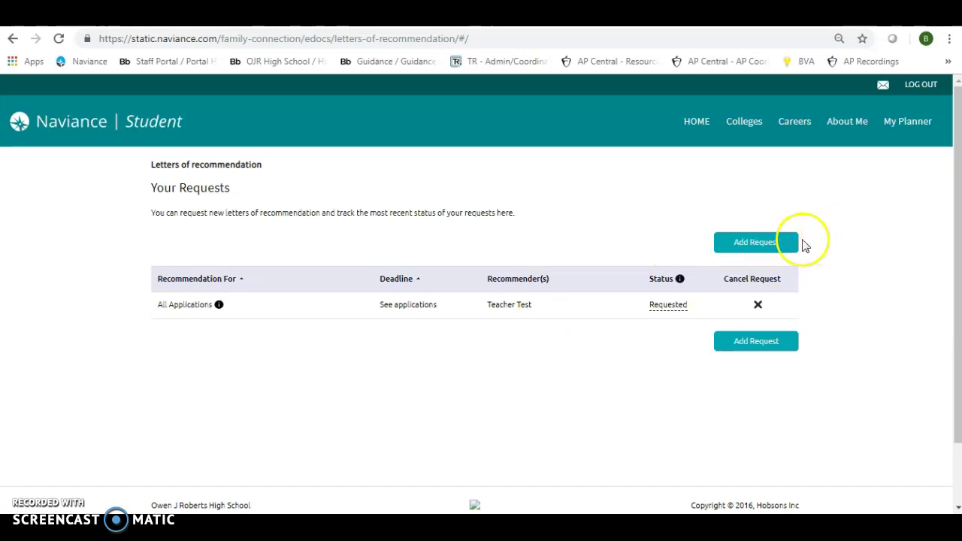
left_click(769, 243)
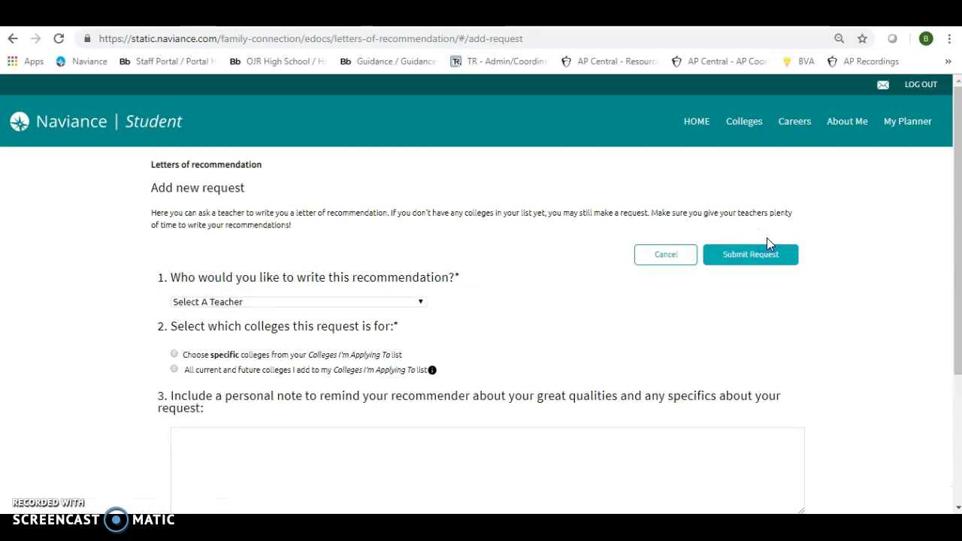
- Choose the teacher who is asked to write the recommendation
left_click(411, 304)
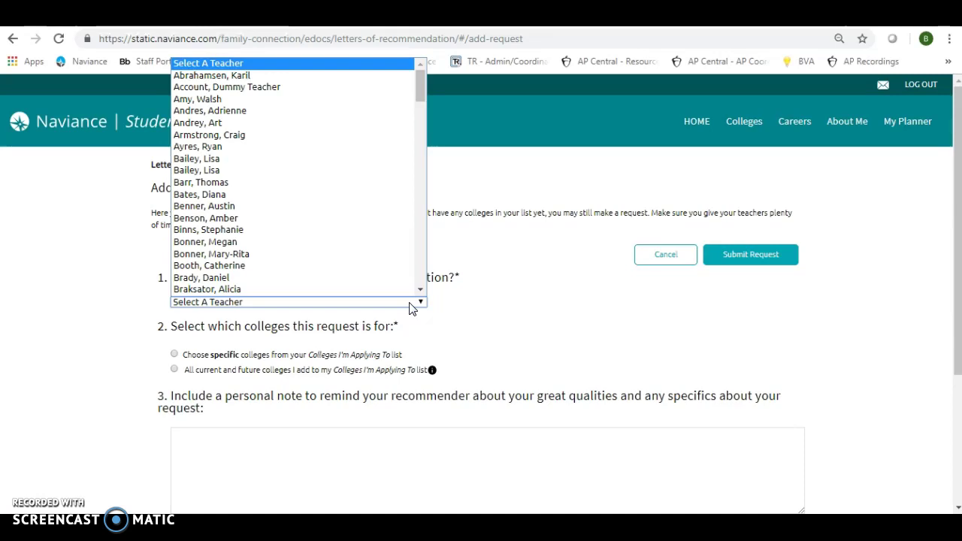
scroll(393, 200, "down", 8)
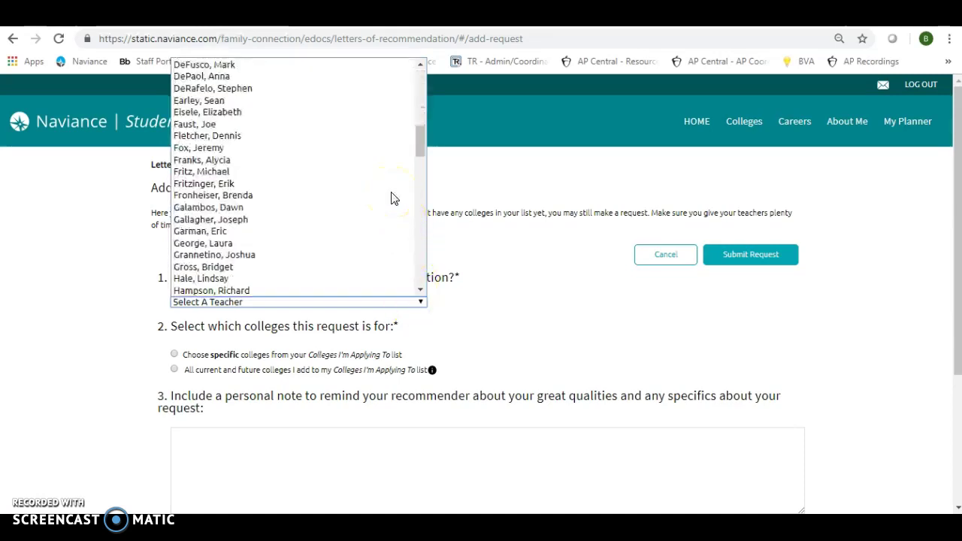
scroll(393, 200, "down", 4)
scroll(392, 199, "up", 10)
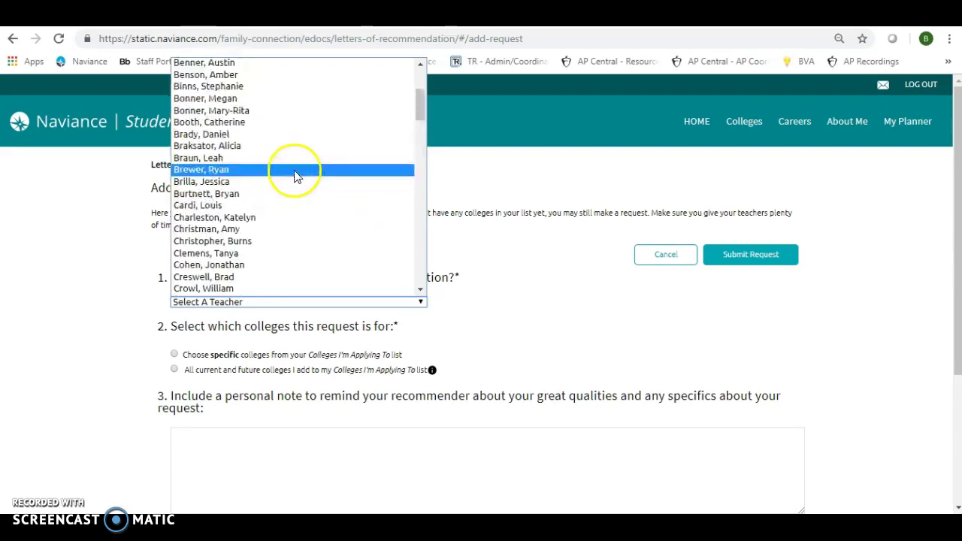
left_click(293, 182)
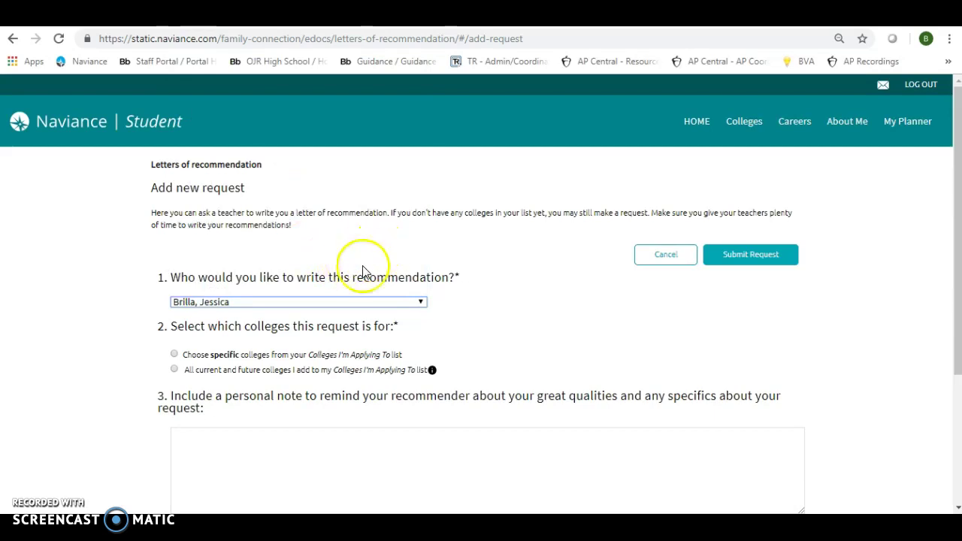
- Set the request to cover all current and future colleges added to the Colleges I'm Applying To list
left_click(175, 372)
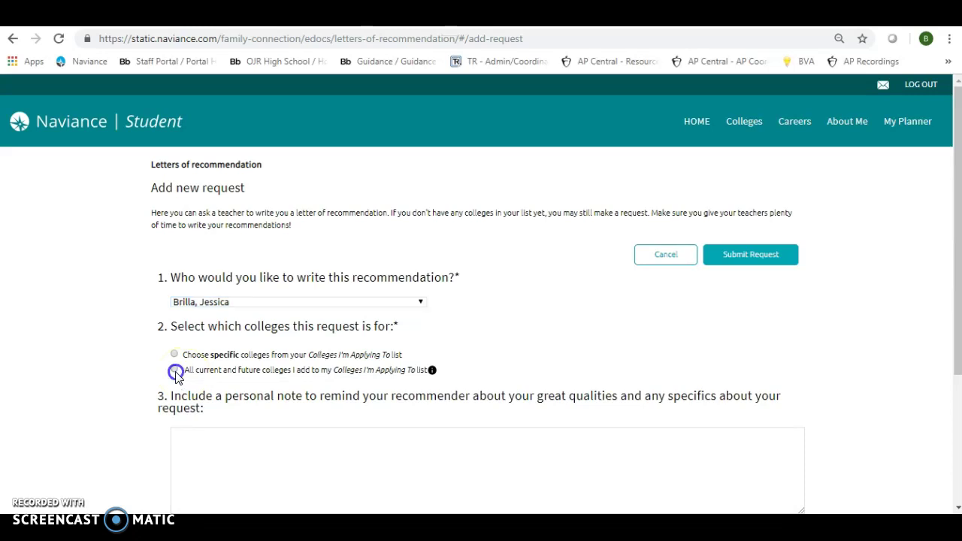
left_click(176, 371)
left_click(174, 354)
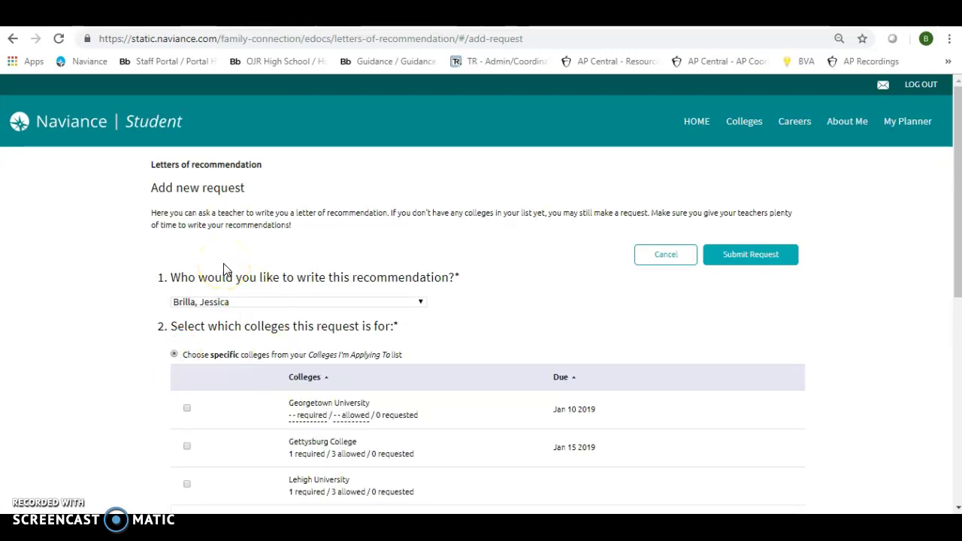
scroll(253, 415, "down", 2)
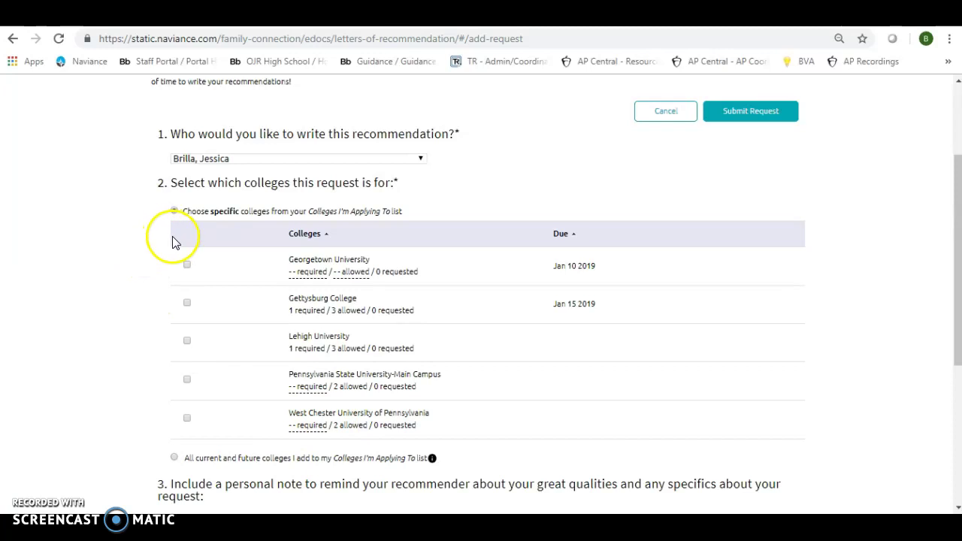
scroll(174, 248, "down", 1)
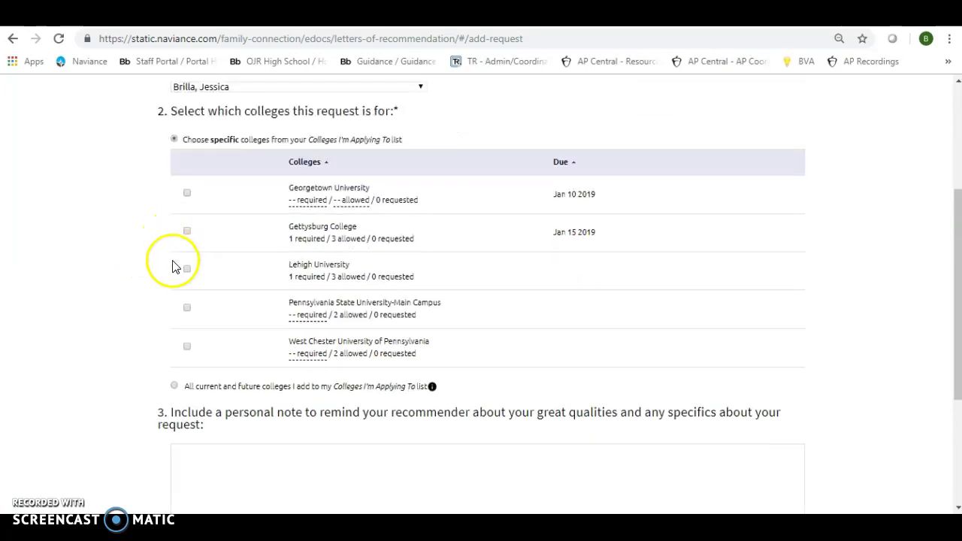
left_click(173, 386)
- Begin the personal note with the greeting "Hi Mrs." followed by the teacher's surname and an exclamation mark
left_click(237, 301)
type("Hi Mrs")
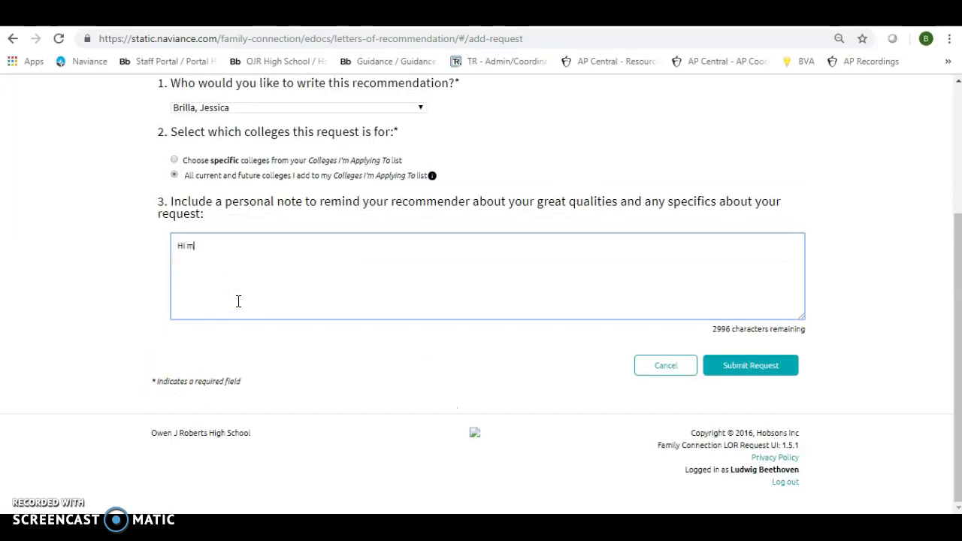
key("BackSpace")
key("BackSpace")
key("BackSpace")
type("Mrs. Brilla!")
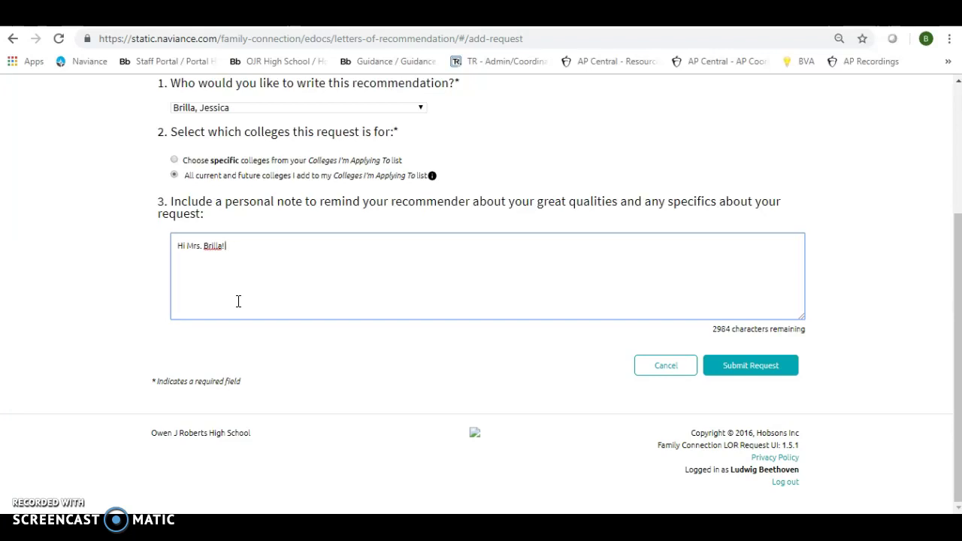
- Continue the personal note with "I look forward to working with you this year...thanks so much for"
type("I look forward")
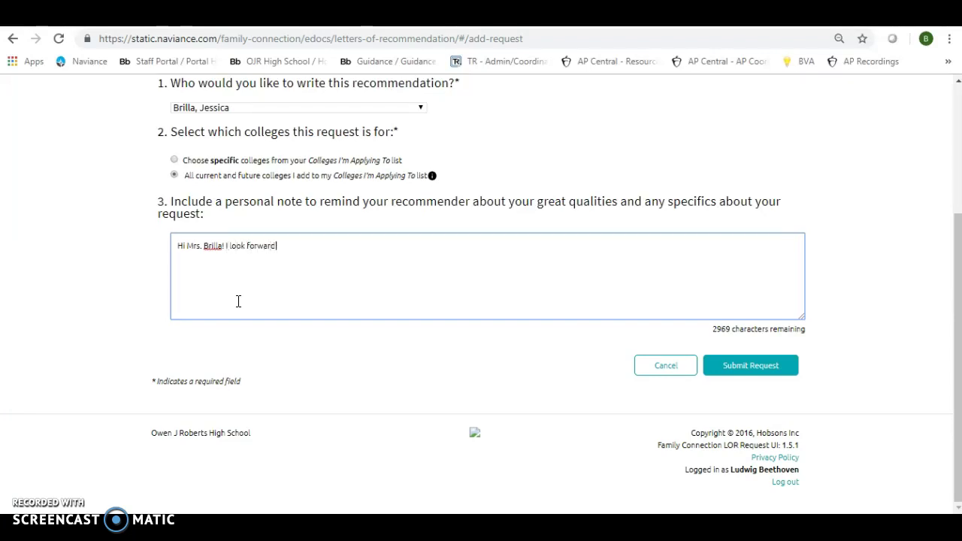
type(" to working with you this")
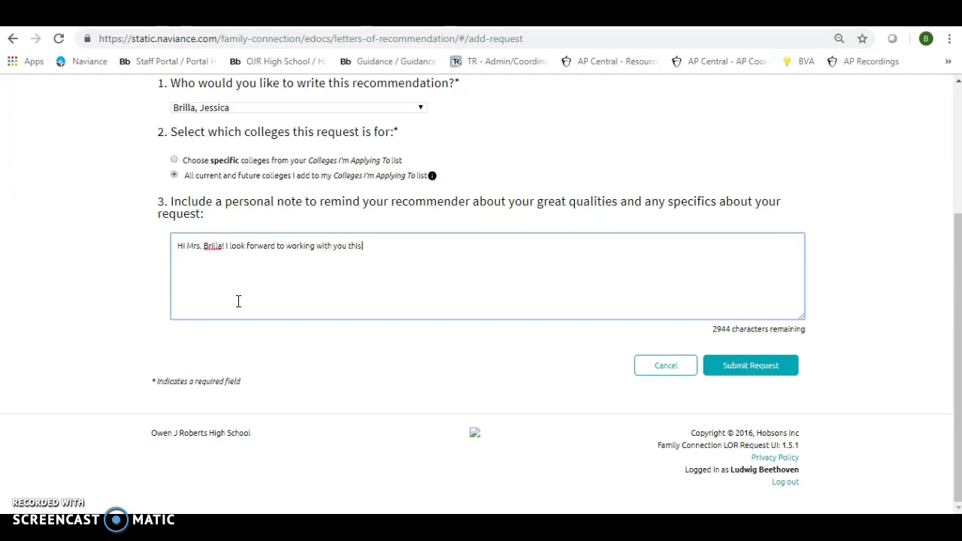
type(" year...tahnks")
key("BackSpace")
key("BackSpace")
key("BackSpace")
key("BackSpace")
key("BackSpace")
key("BackSpace")
type("thanks so much for yo")
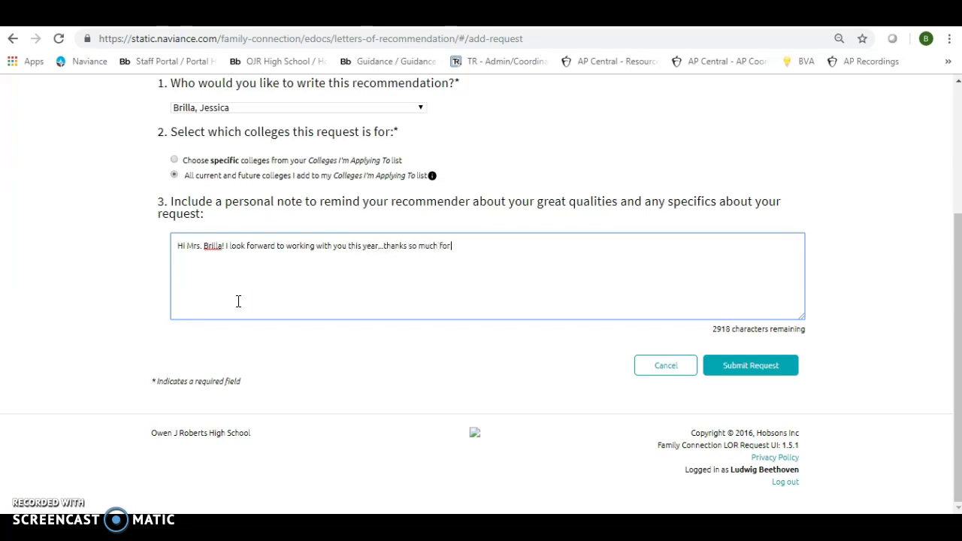
- Finish the personal note with "agreeing to write my letter of recommendation!"
key("BackSpace")
key("BackSpace")
type("agreeing to comlet")
key("BackSpace")
key("BackSpace")
key("BackSpace")
key("BackSpace")
key("BackSpace")
key("BackSpace")
type("write my letter of r")
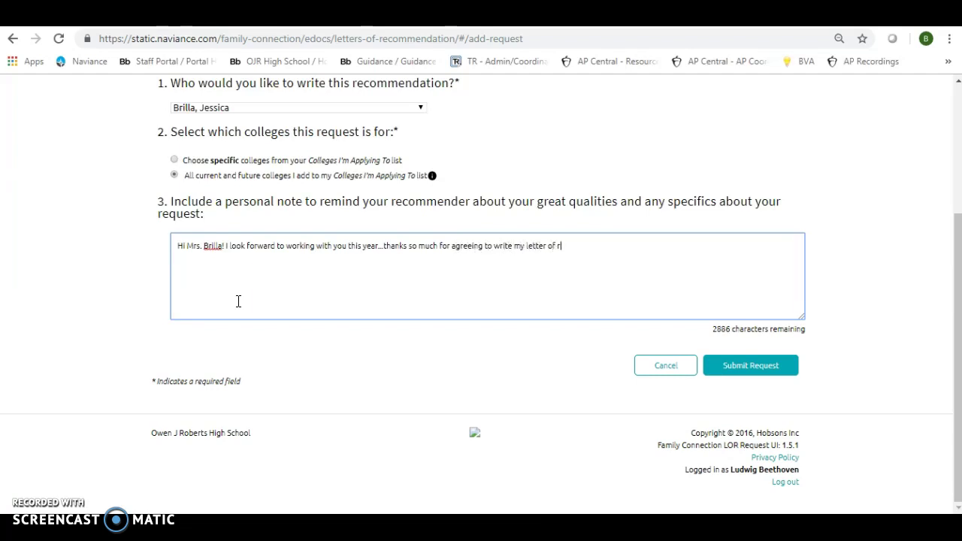
type("ecommendation!")
- Submit the letter of recommendation request to the chosen teacher
left_click(676, 367)
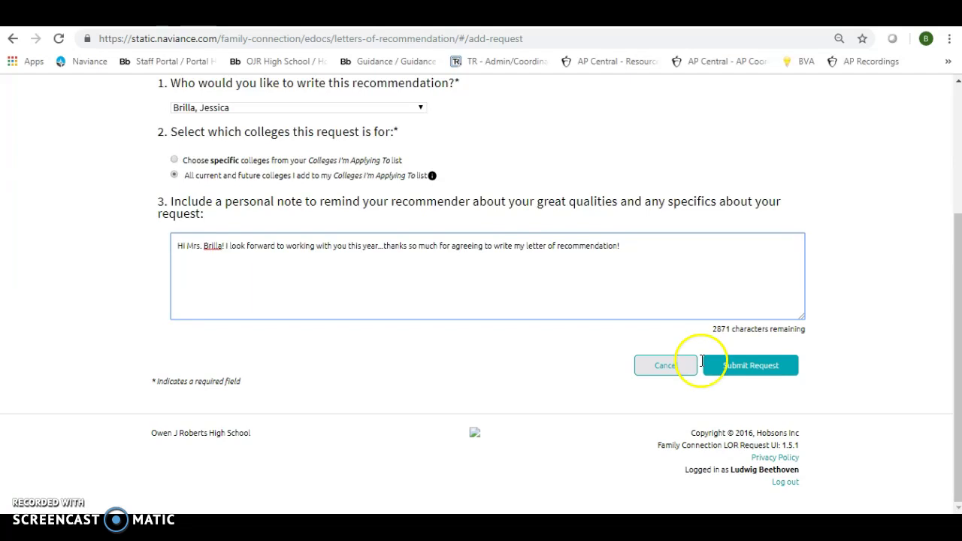
left_click(710, 366)
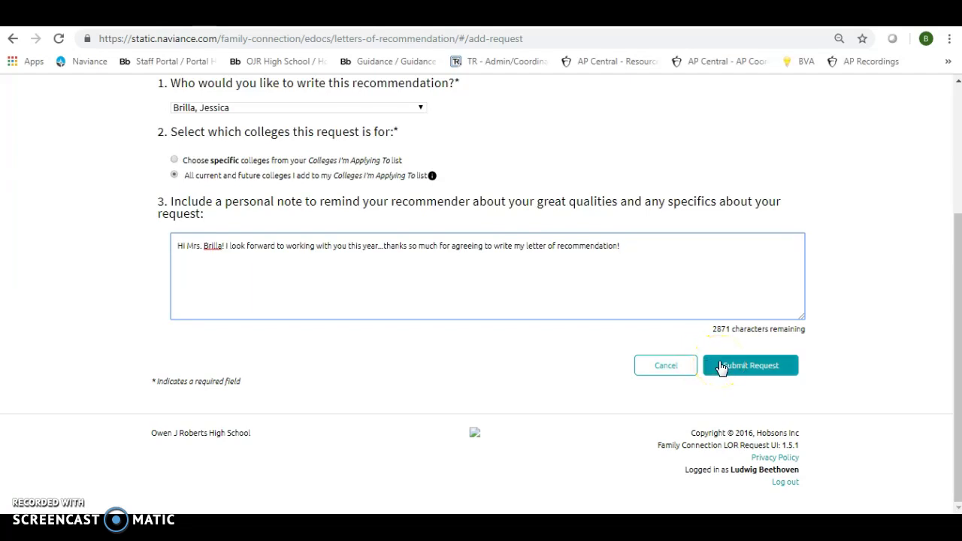
left_click(720, 367)
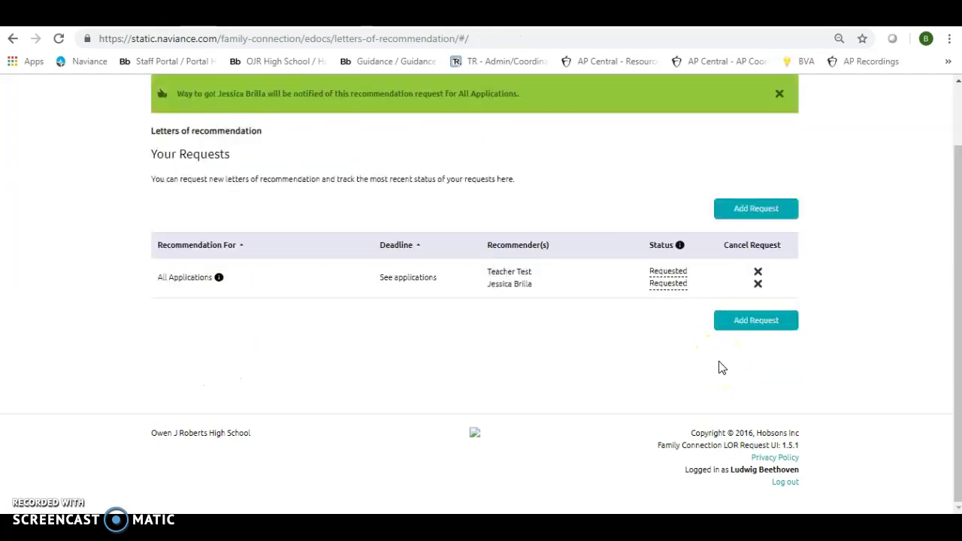
scroll(413, 208, "up", 1)
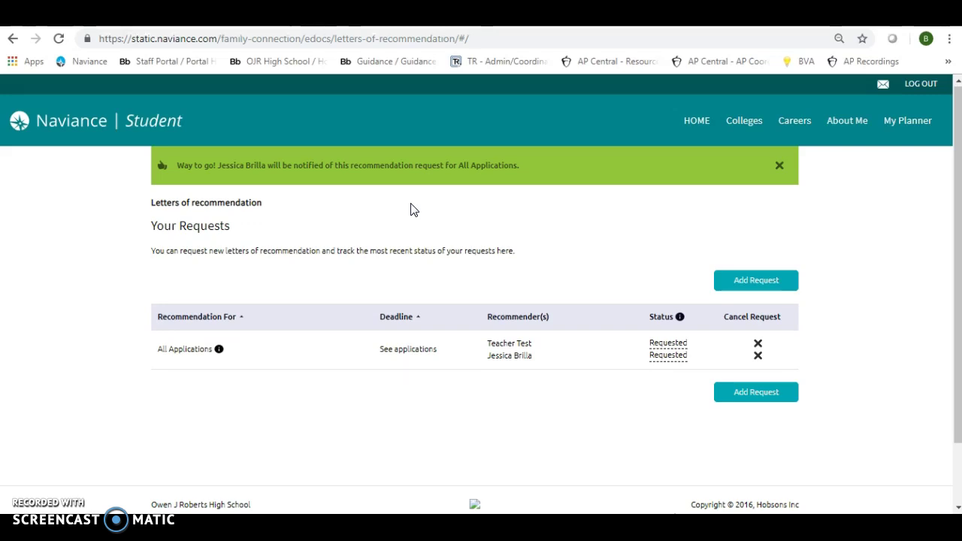
left_click(412, 209)
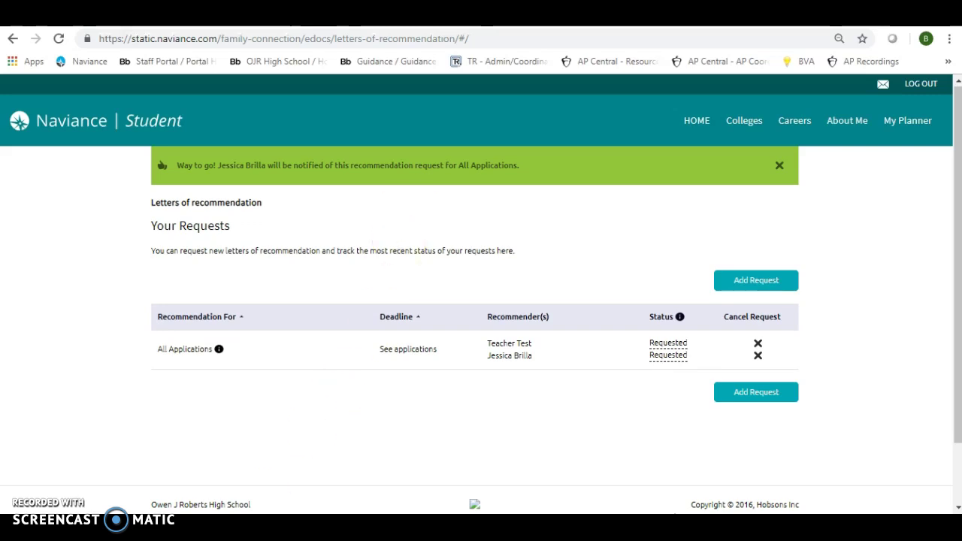